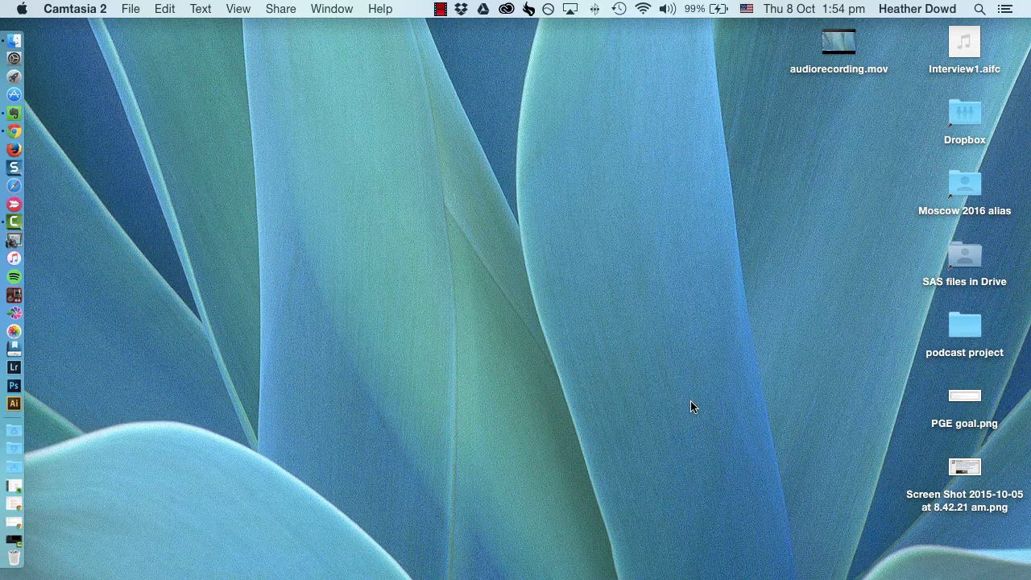
Step: Launch GarageBand from a Spotlight search for 'garage'
{"action": "key", "text": "super+space"}
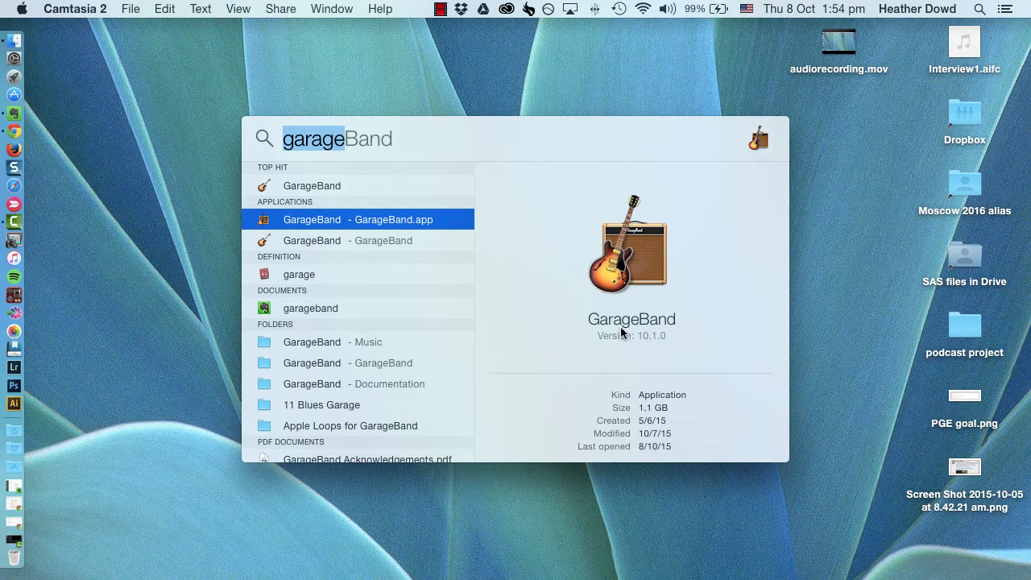
{"action": "left_click", "coordinate": [291, 225]}
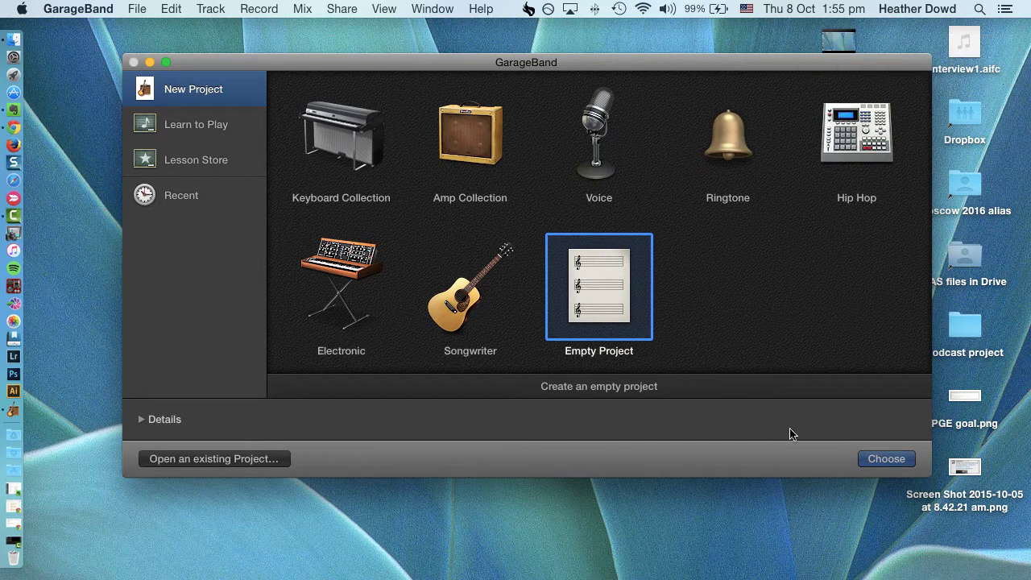
Step: Create an Empty Project with one microphone audio track, Audio 1
{"action": "left_click", "coordinate": [883, 459]}
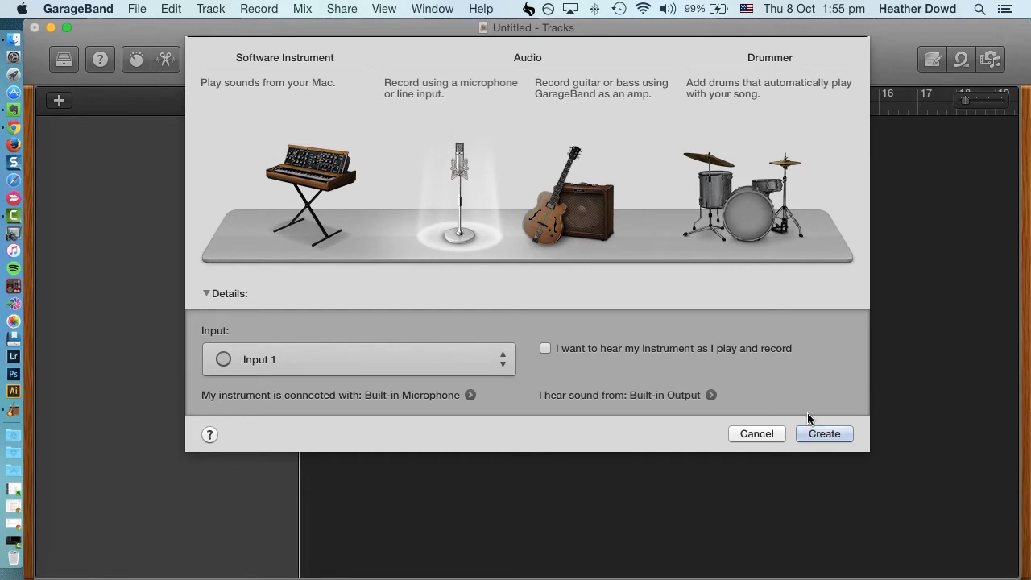
{"action": "left_click", "coordinate": [831, 435]}
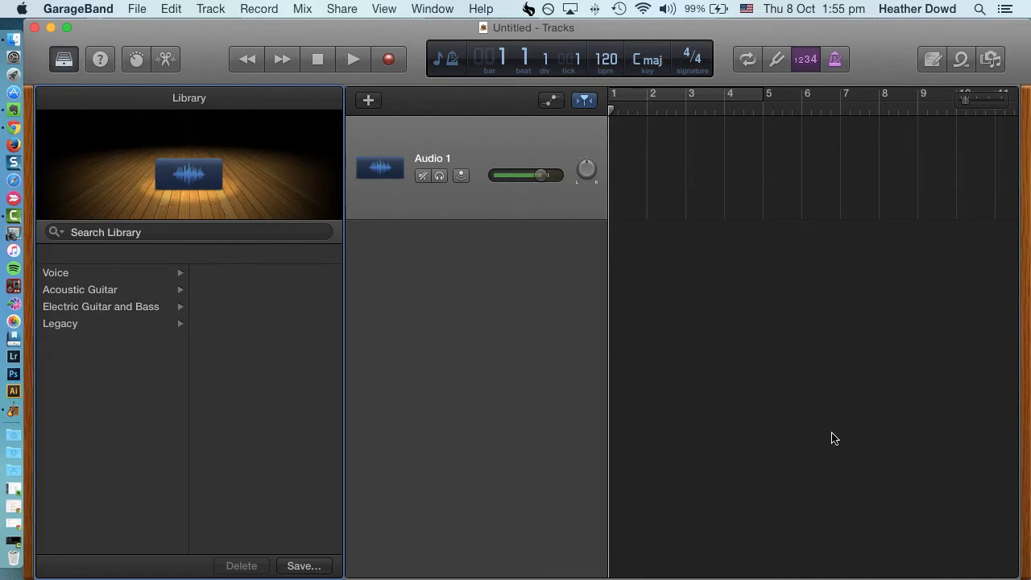
Step: Switch off the control-bar count-in so recording has no lead-in
{"action": "left_click", "coordinate": [807, 63]}
{"action": "left_click", "coordinate": [808, 63]}
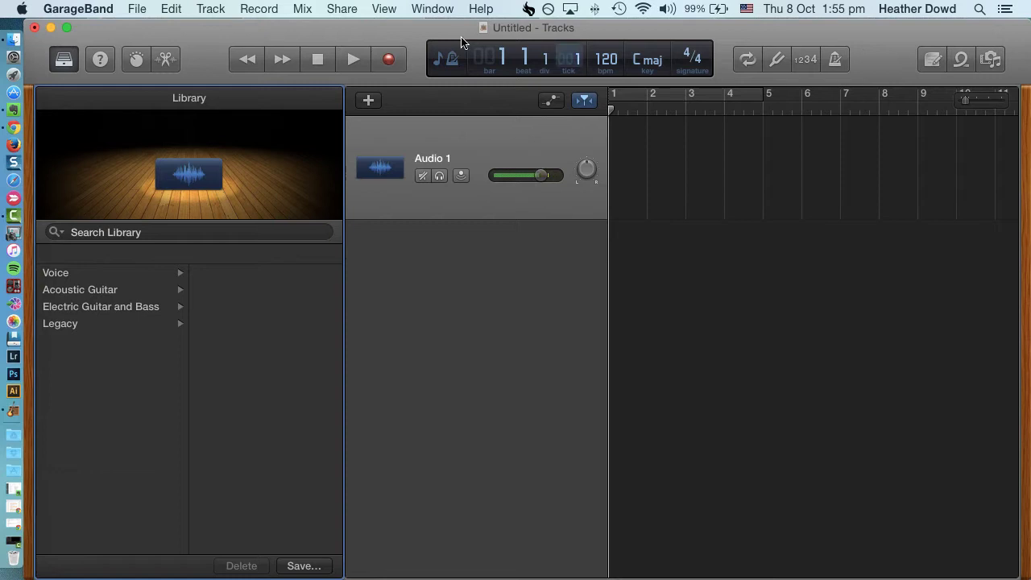
Step: Save the project to the Desktop as 8RLAPodcast
{"action": "left_click", "coordinate": [145, 10]}
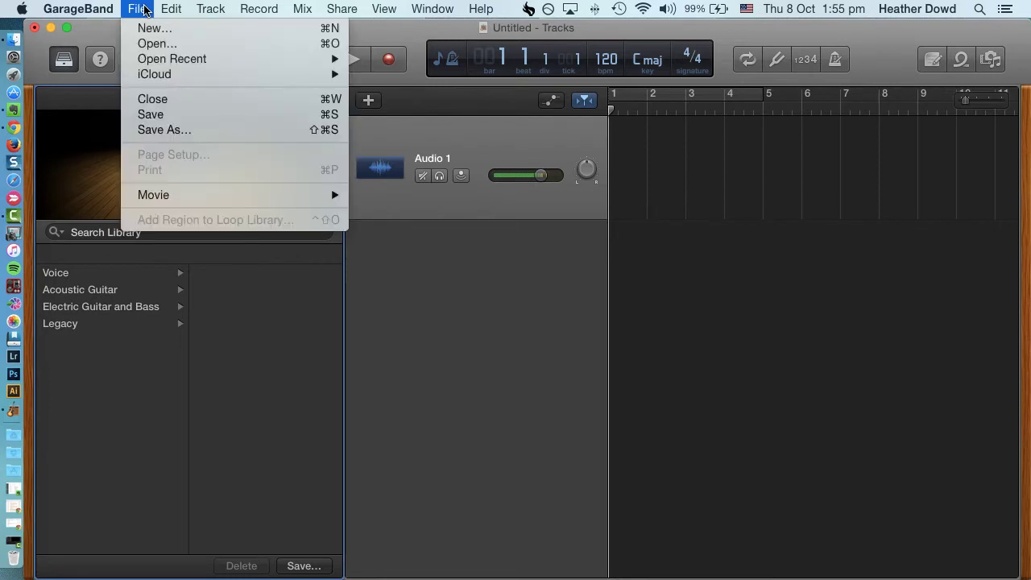
{"action": "left_click", "coordinate": [165, 117]}
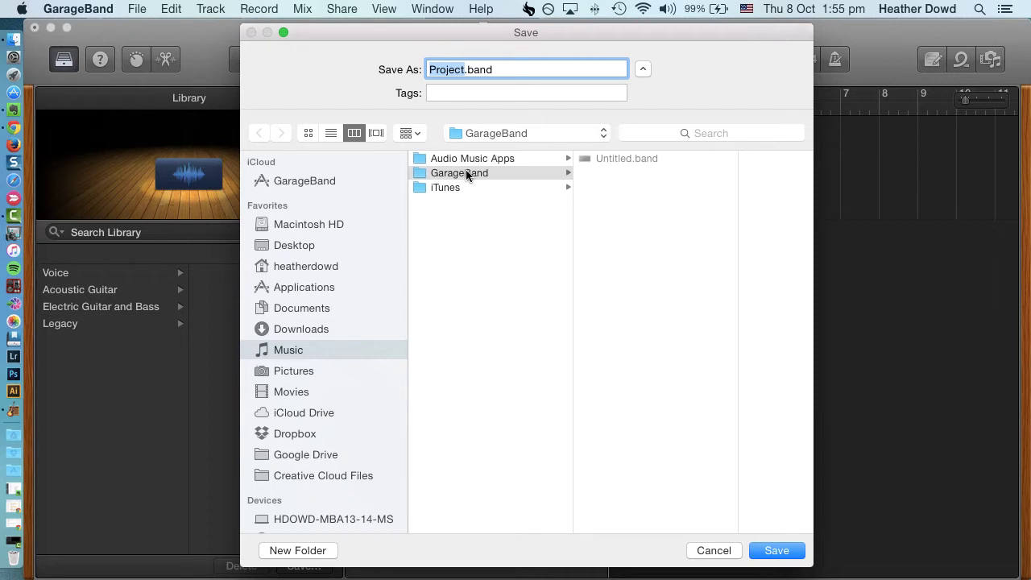
{"action": "left_click", "coordinate": [299, 246]}
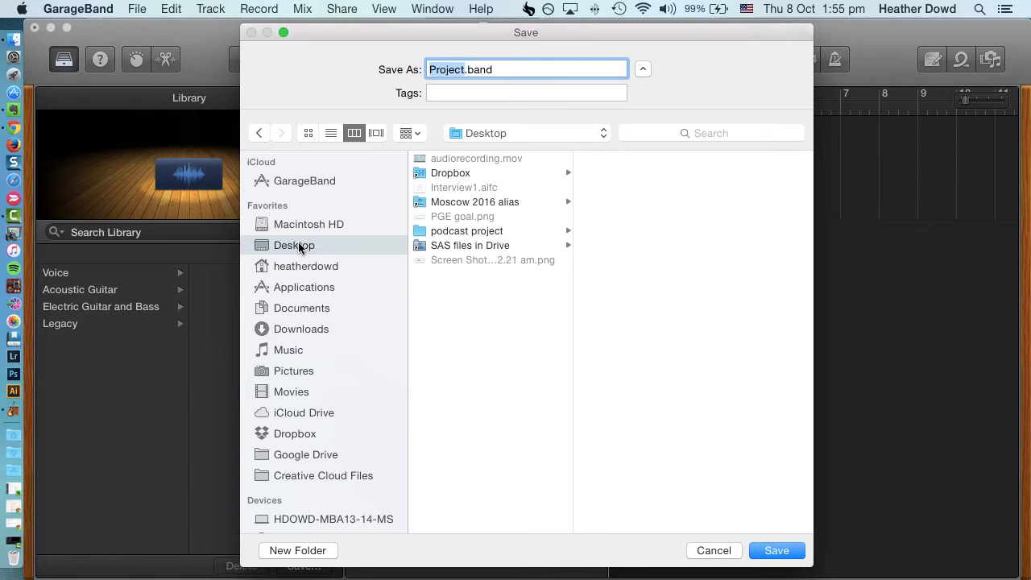
{"action": "type", "text": "8RL"}
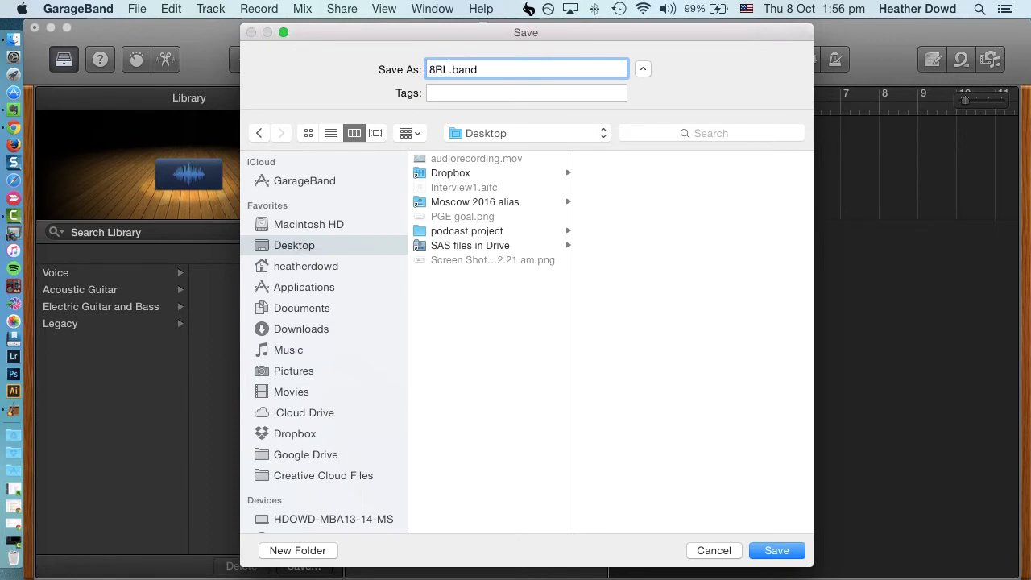
{"action": "type", "text": "APodcast"}
{"action": "left_click", "coordinate": [780, 554]}
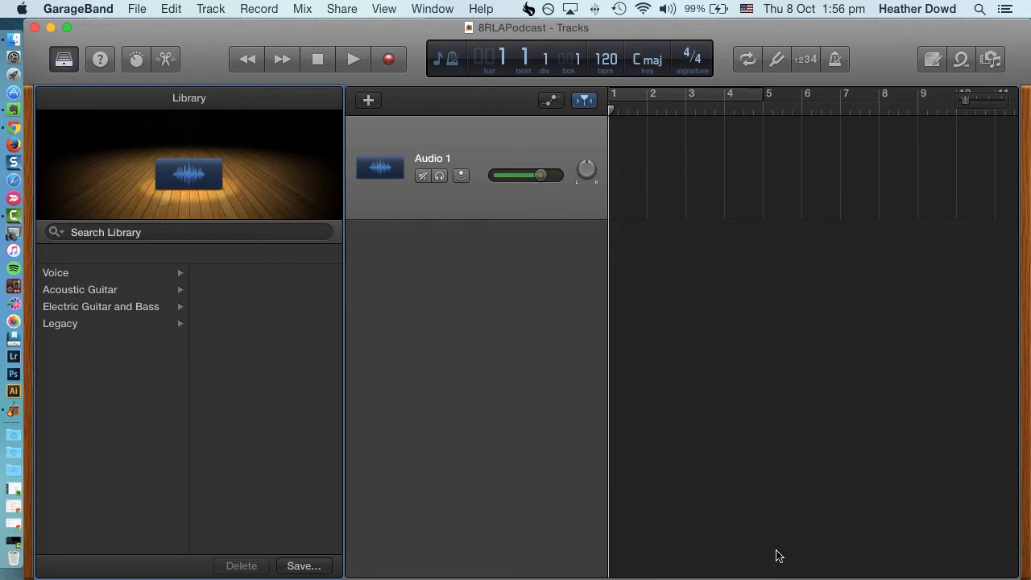
Step: Rename the Audio 1 track to 'Intro Bridges Sign Off'
{"action": "double_click", "coordinate": [419, 160]}
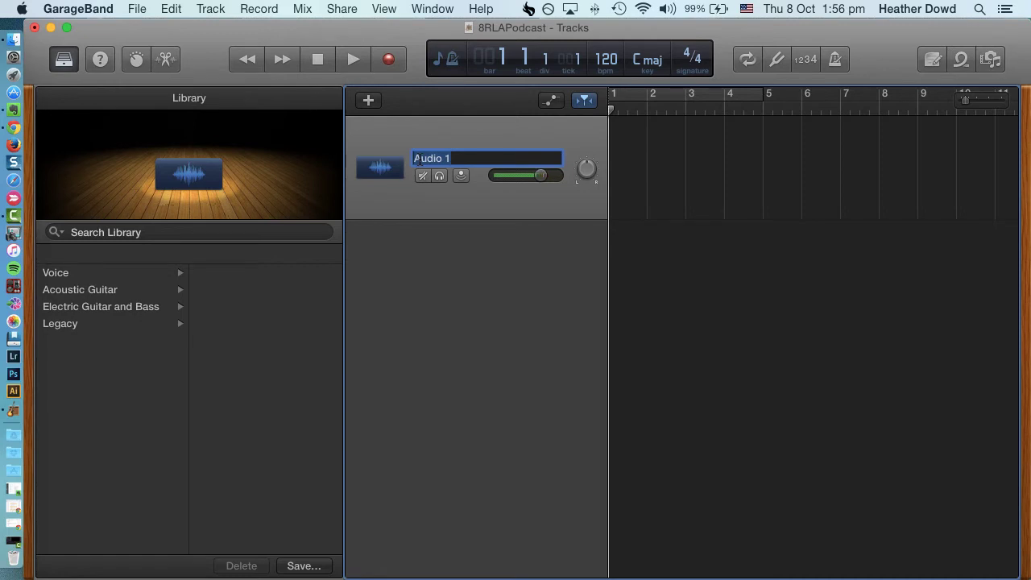
{"action": "type", "text": "Intr"}
{"action": "type", "text": "o Bridges S"}
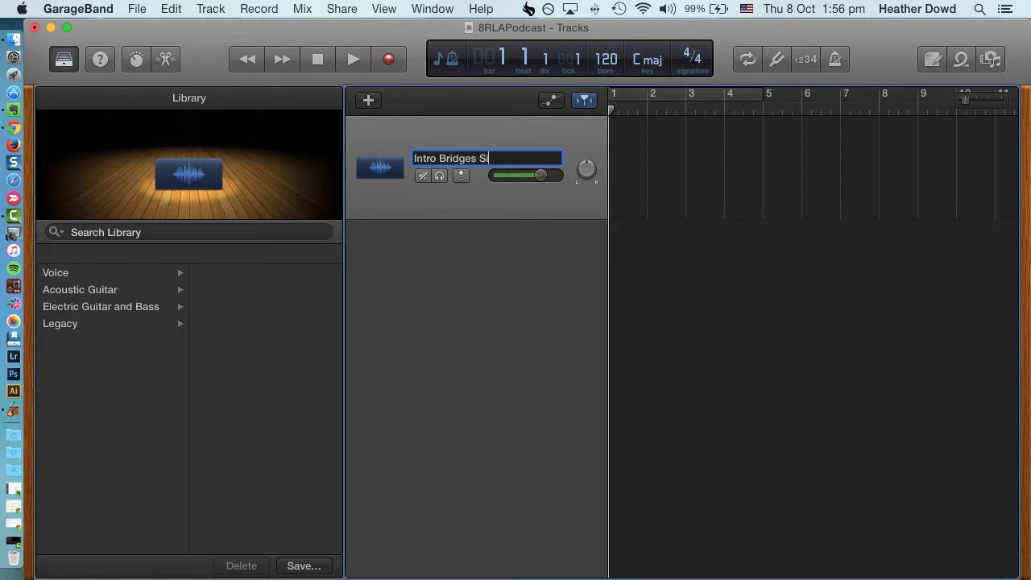
{"action": "type", "text": "ign Off"}
{"action": "key", "text": "Return"}
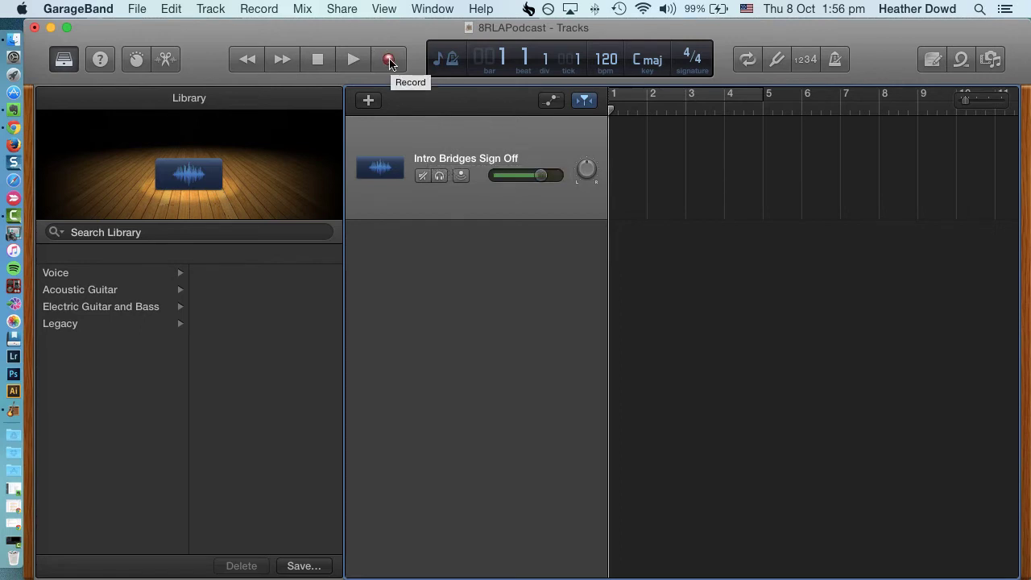
Step: Record a first voice clip, then rewind and play it back
{"action": "left_click", "coordinate": [389, 62]}
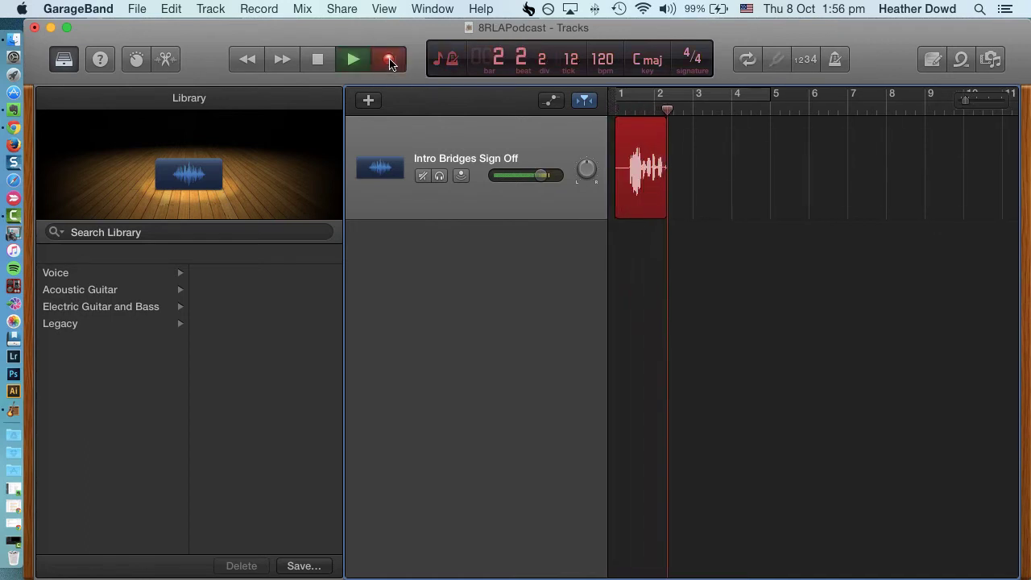
{"action": "left_click", "coordinate": [309, 63]}
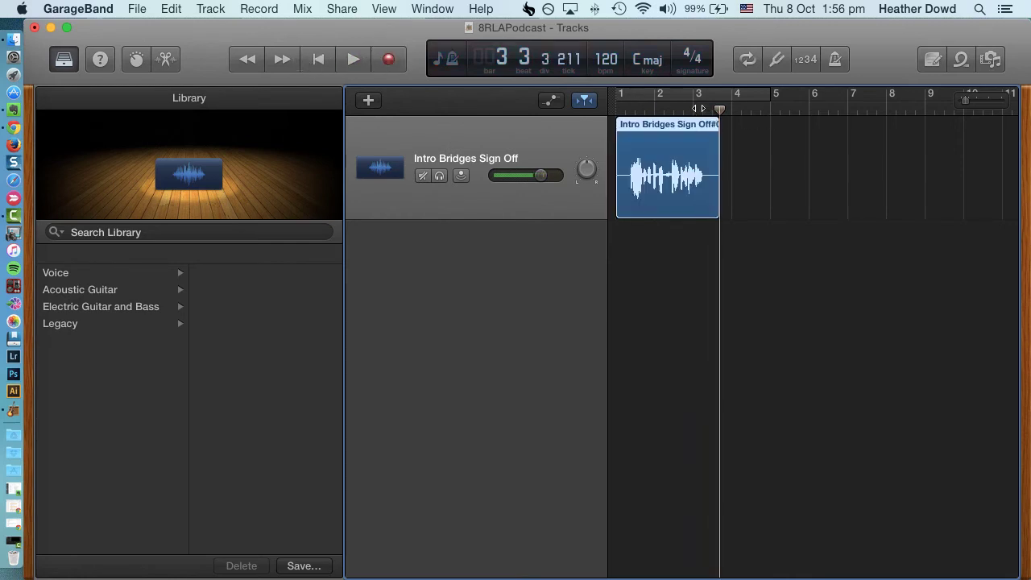
{"action": "left_click_drag", "start_coordinate": [720, 108], "coordinate": [615, 108]}
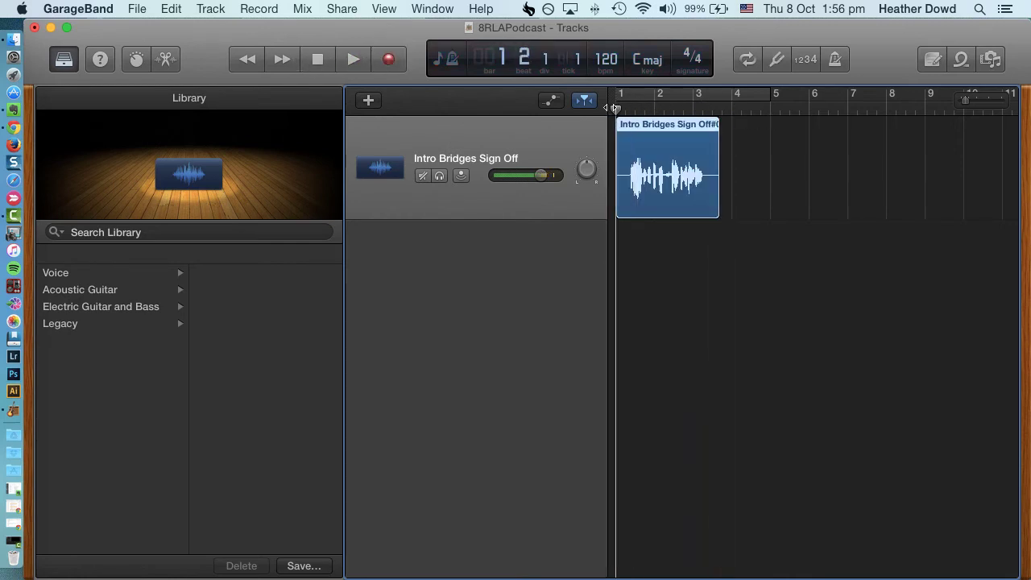
{"action": "left_click", "coordinate": [352, 59]}
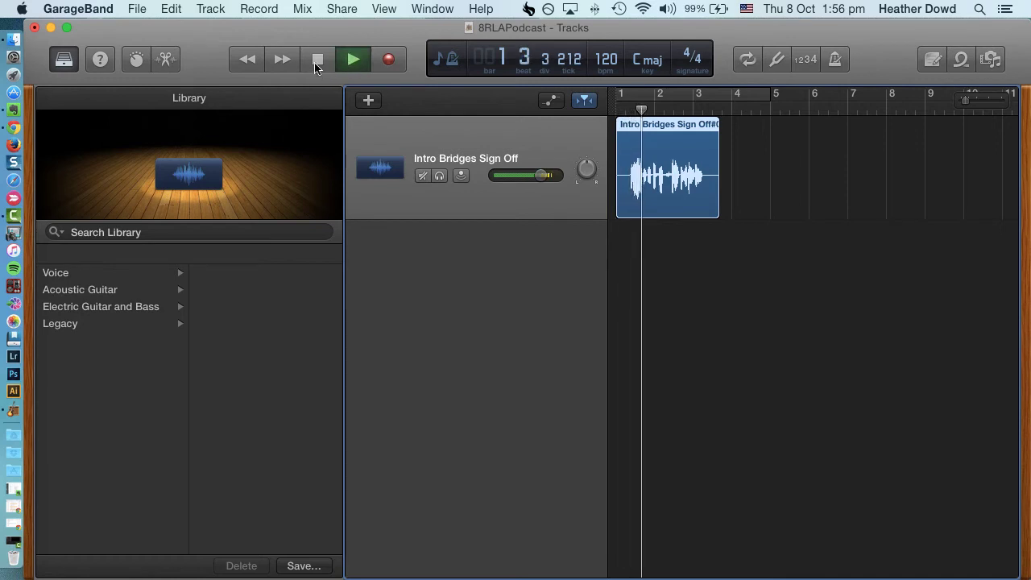
{"action": "left_click", "coordinate": [317, 59]}
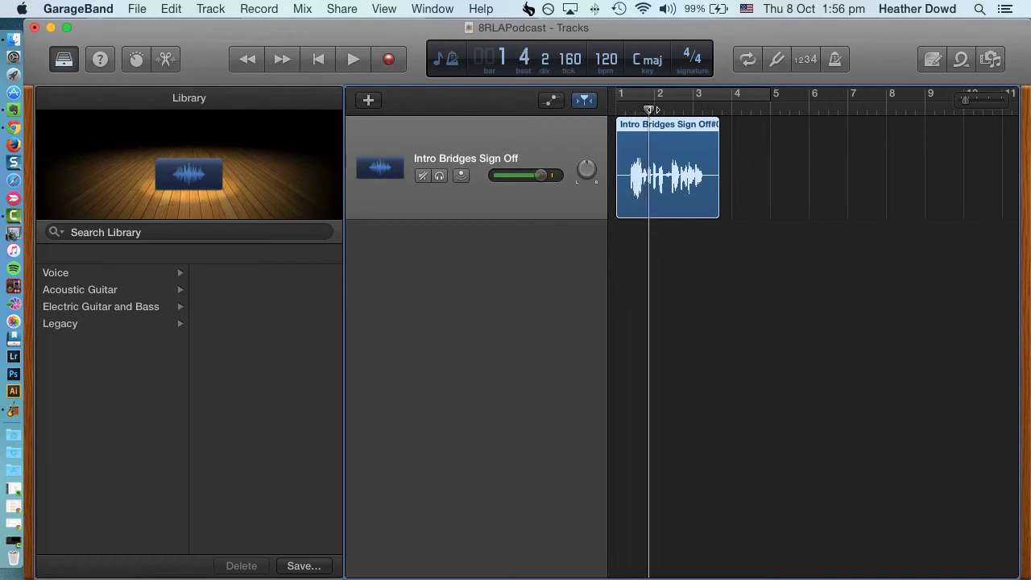
Step: Record three more back-to-back voice clips starting from bar 2
{"action": "left_click_drag", "start_coordinate": [649, 109], "coordinate": [760, 109]}
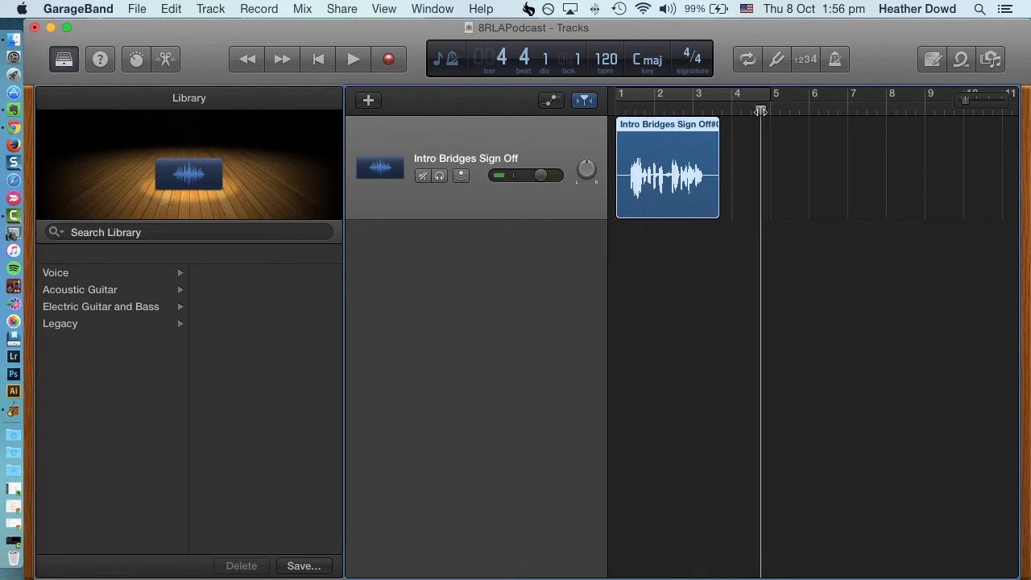
{"action": "left_click", "coordinate": [390, 61]}
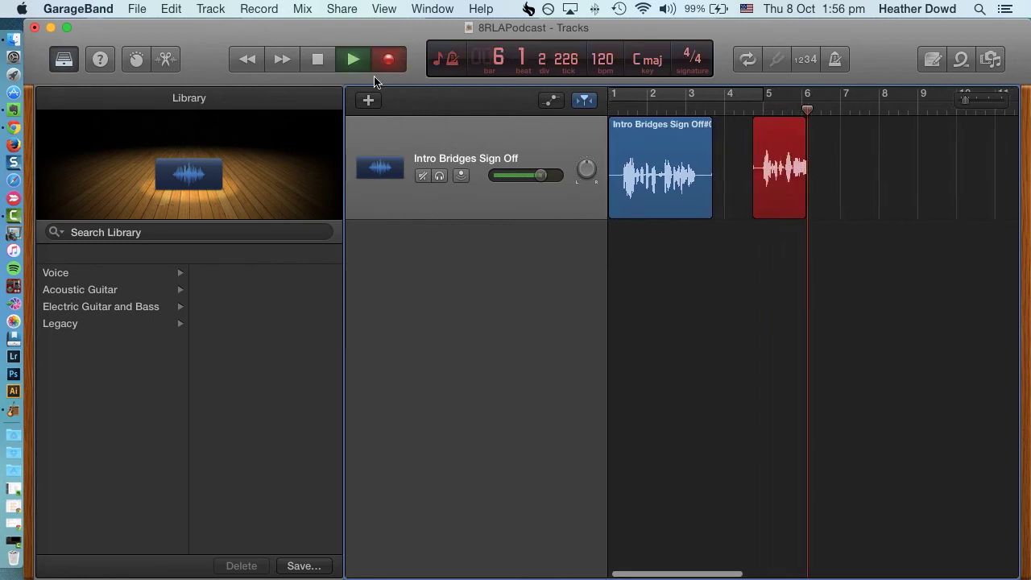
{"action": "key", "text": "space"}
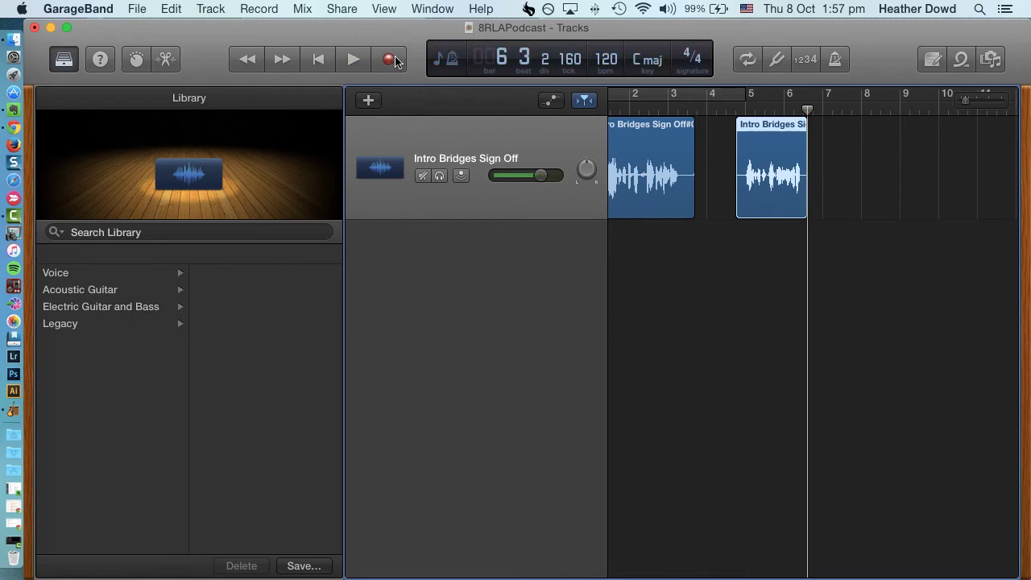
{"action": "left_click", "coordinate": [390, 60]}
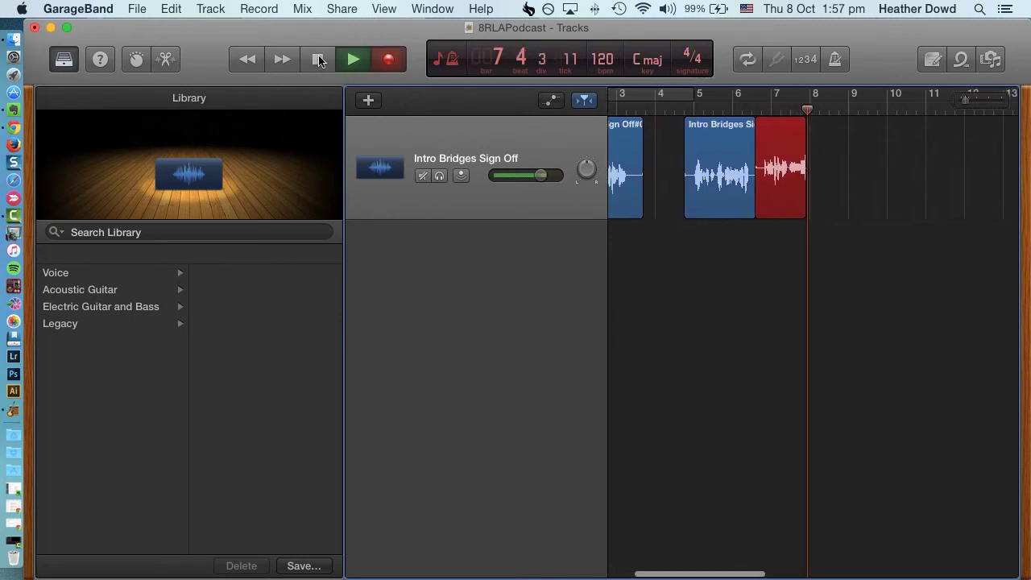
{"action": "key", "text": "space"}
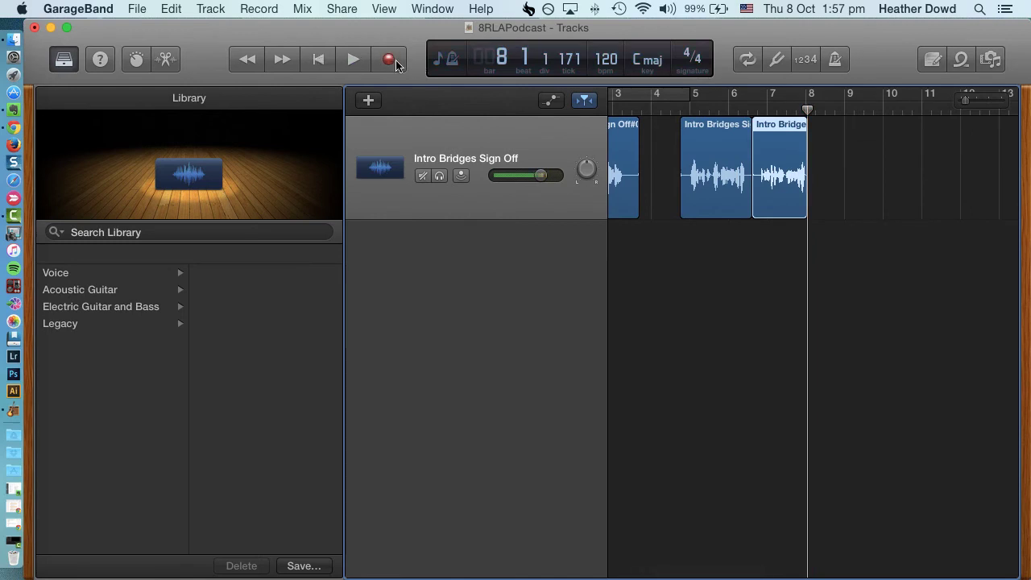
{"action": "left_click", "coordinate": [389, 59]}
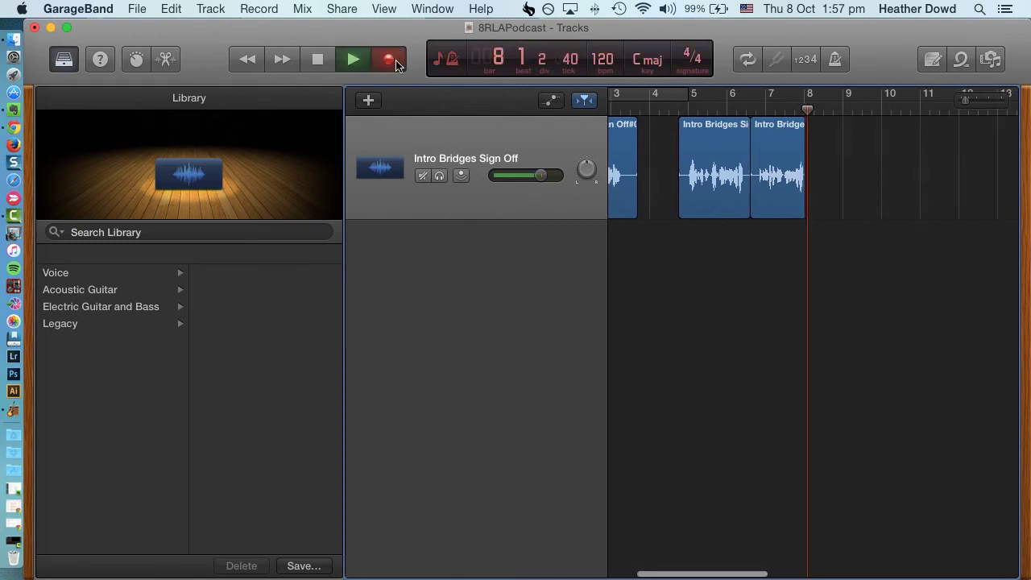
{"action": "left_click", "coordinate": [317, 60]}
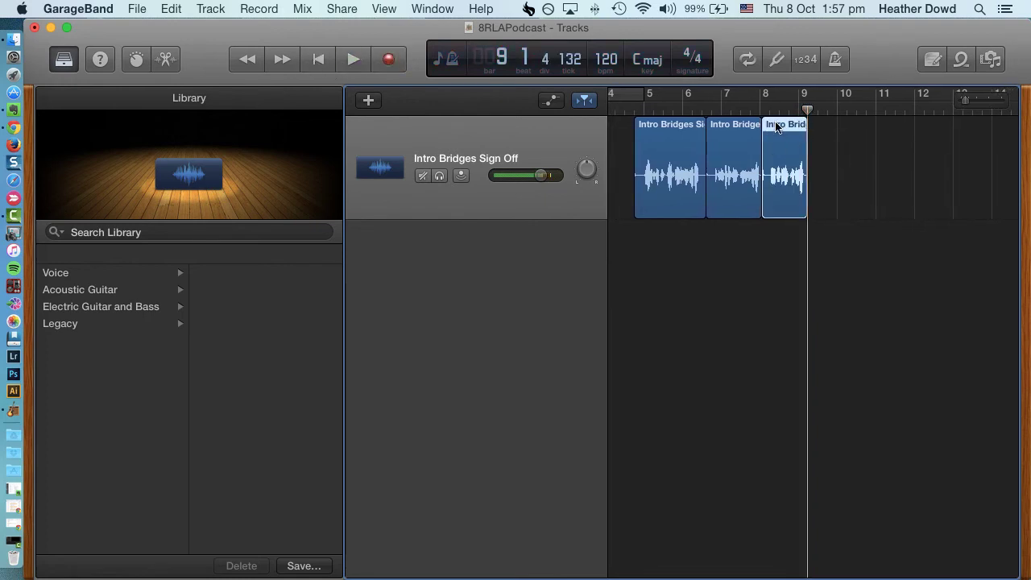
Step: Move the clips right to about bars 11 and 8, leaving gaps between them
{"action": "left_click_drag", "start_coordinate": [773, 126], "coordinate": [888, 126]}
{"action": "left_click", "coordinate": [744, 127]}
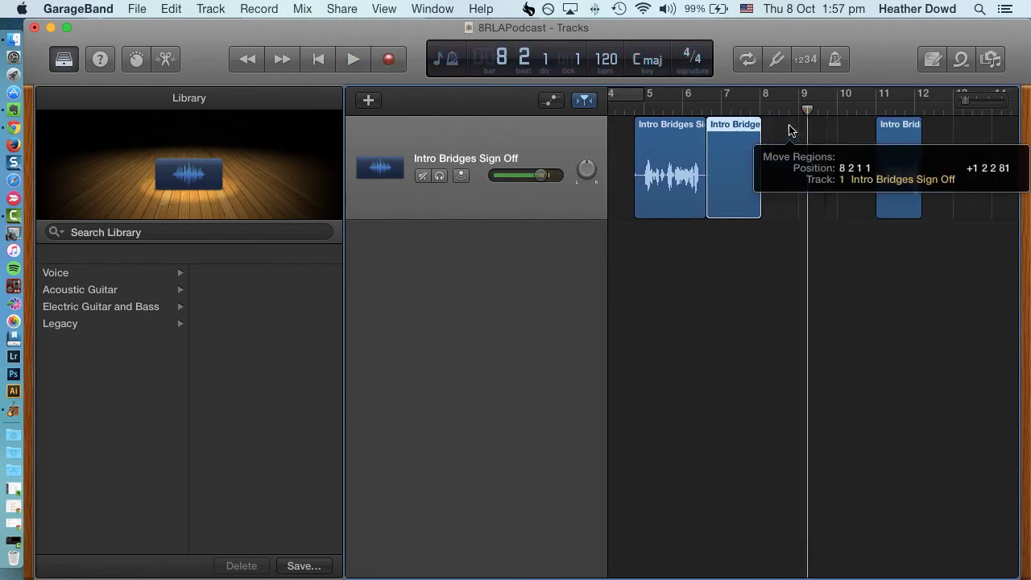
{"action": "left_click_drag", "start_coordinate": [744, 127], "coordinate": [808, 127]}
{"action": "left_click_drag", "start_coordinate": [660, 127], "coordinate": [670, 129]}
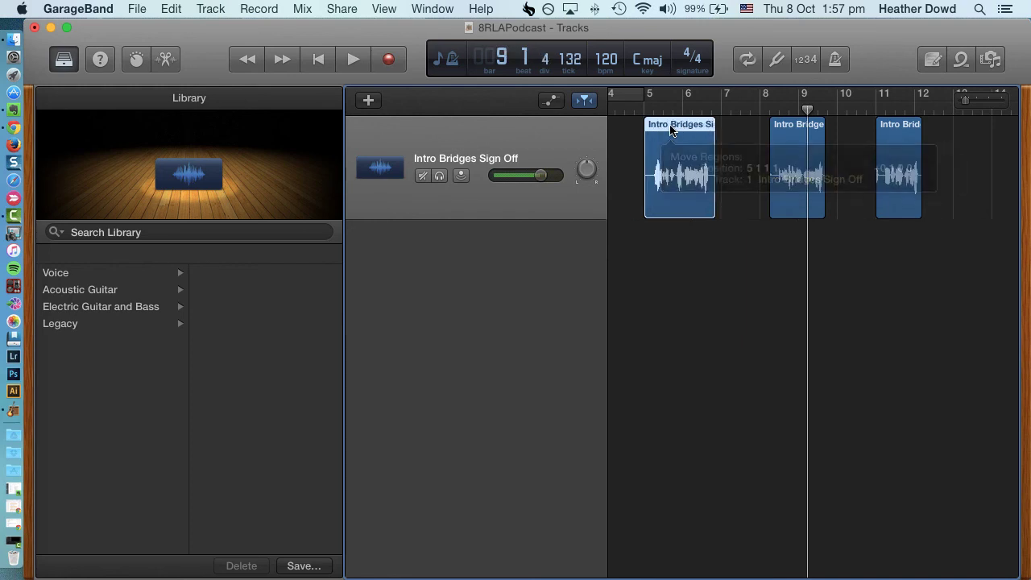
{"action": "scroll", "coordinate": [670, 129], "scroll_direction": "left", "scroll_amount": 1}
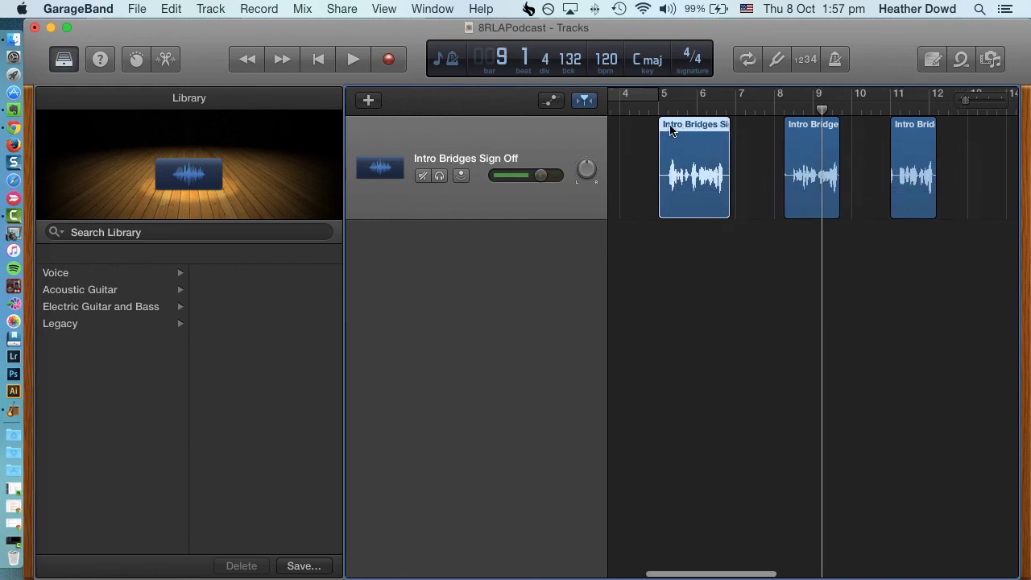
{"action": "scroll", "coordinate": [670, 129], "scroll_direction": "left", "scroll_amount": 4}
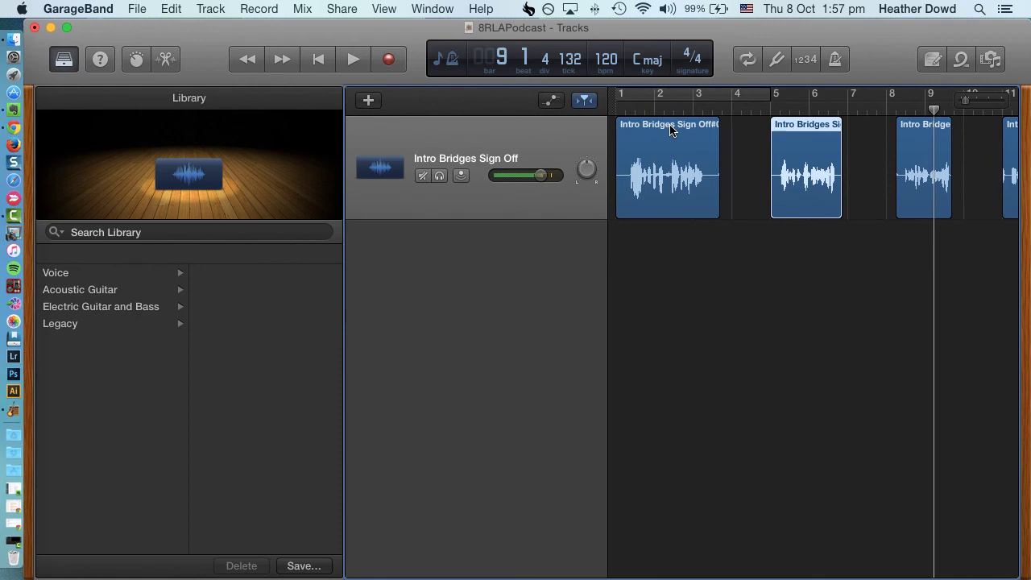
{"action": "left_click", "coordinate": [670, 129]}
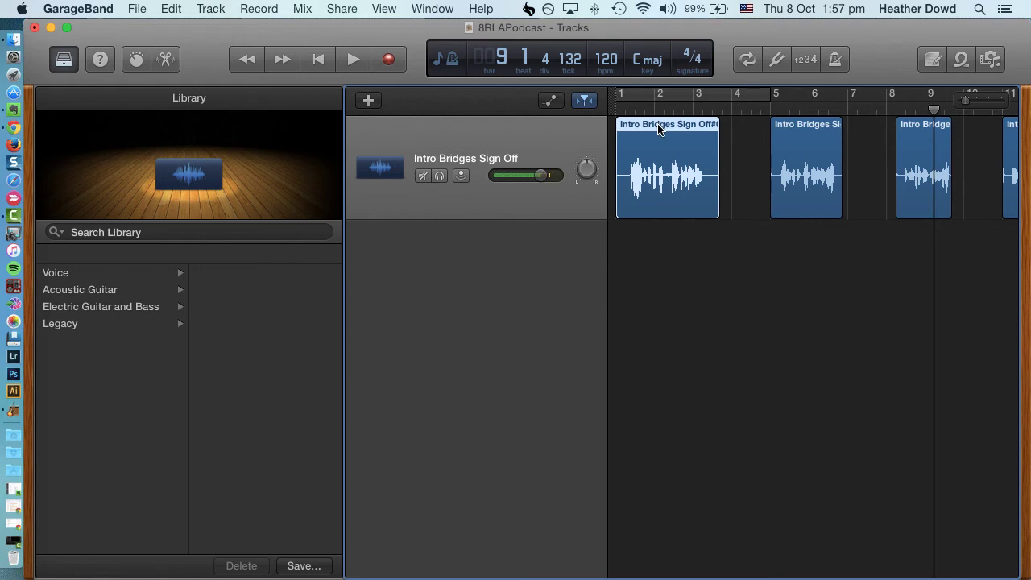
Step: Name the first clip Intro and the bar-5 clip Bridge 1
{"action": "left_click", "coordinate": [665, 127]}
{"action": "left_click", "coordinate": [684, 133]}
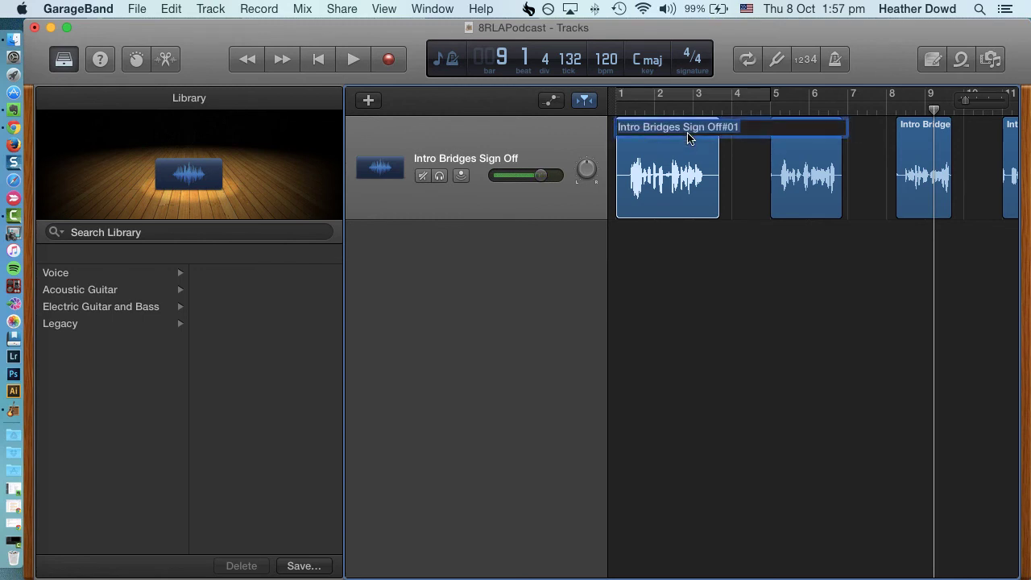
{"action": "key", "text": "BackSpace"}
{"action": "type", "text": "Intro"}
{"action": "key", "text": "Return"}
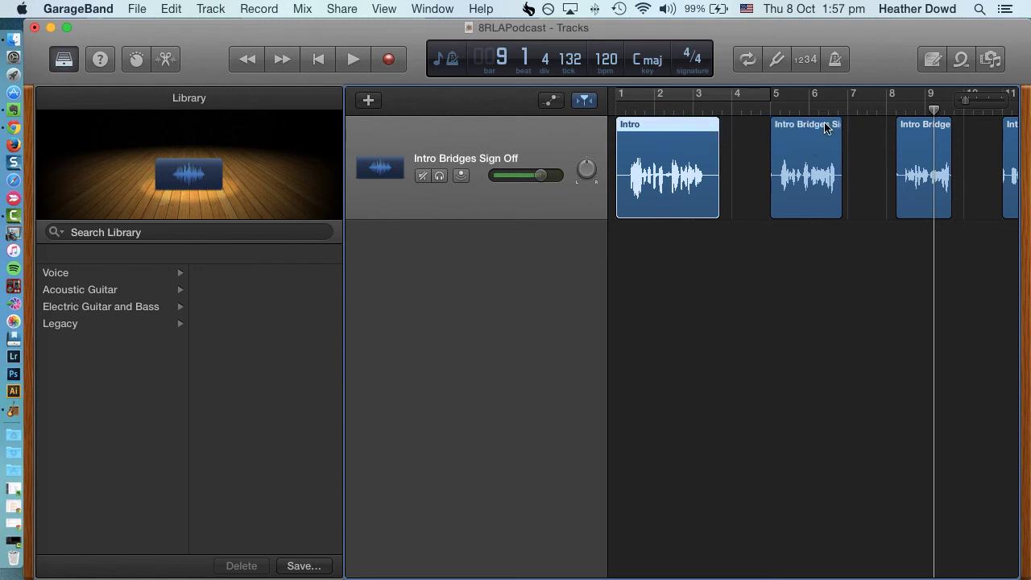
{"action": "left_click", "coordinate": [809, 126]}
{"action": "left_click", "coordinate": [793, 132]}
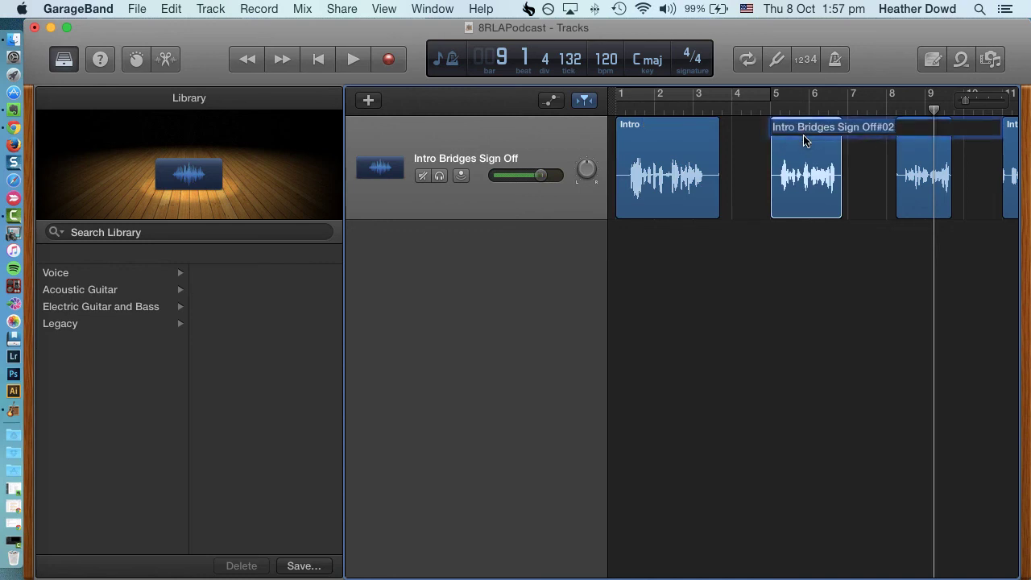
{"action": "type", "text": "Bridge 1"}
{"action": "key", "text": "Return"}
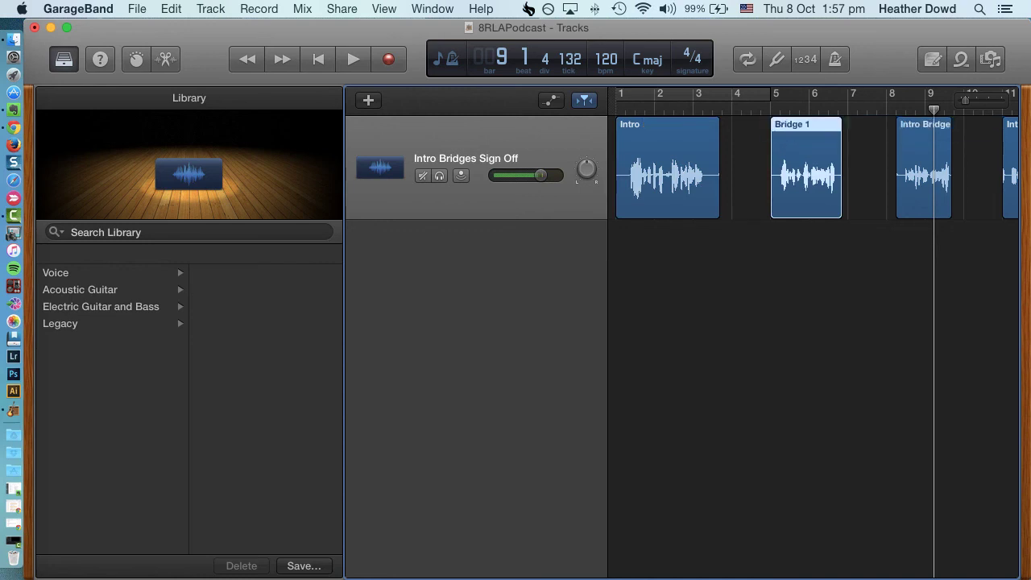
Step: Name the bar-9 clip Bridge 2 and the last clip Sign off
{"action": "left_click", "coordinate": [911, 127]}
{"action": "left_click", "coordinate": [911, 127]}
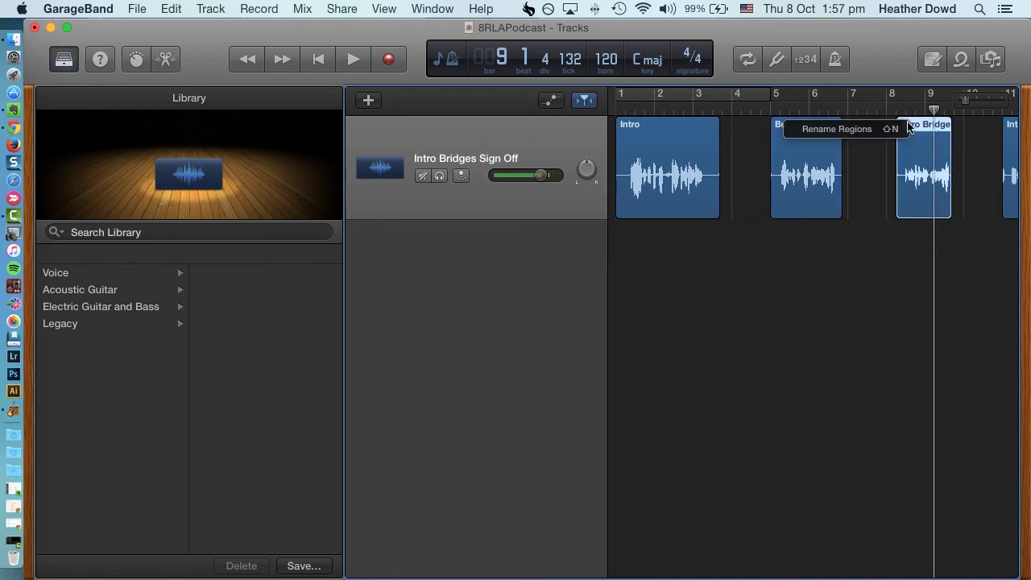
{"action": "left_click", "coordinate": [847, 129]}
{"action": "type", "text": "Brid"}
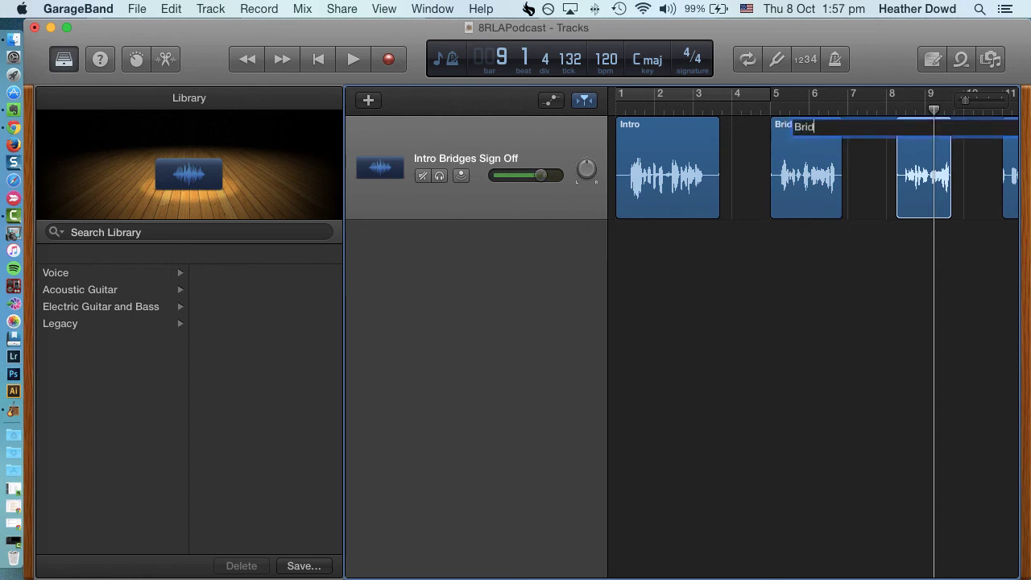
{"action": "type", "text": "ge 1"}
{"action": "scroll", "coordinate": [875, 129], "scroll_direction": "right", "scroll_amount": 5}
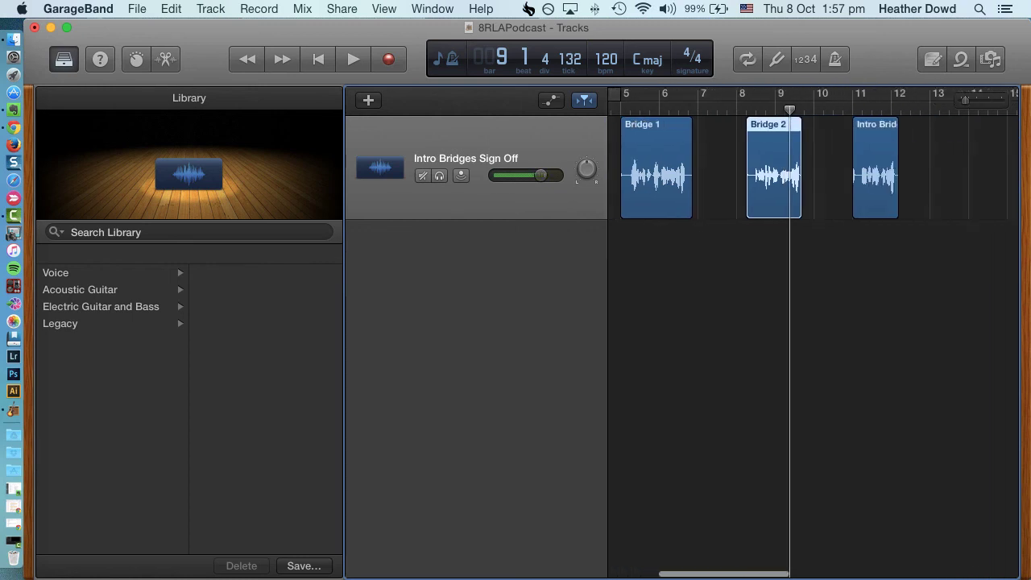
{"action": "left_click", "coordinate": [873, 129]}
{"action": "left_click", "coordinate": [873, 129]}
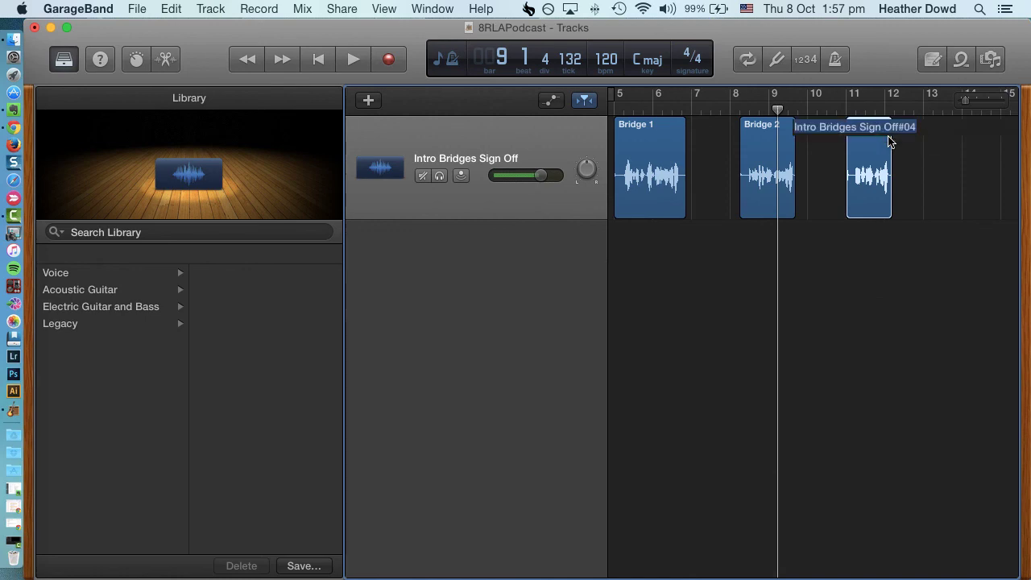
{"action": "type", "text": "Sign off"}
{"action": "key", "text": "Return"}
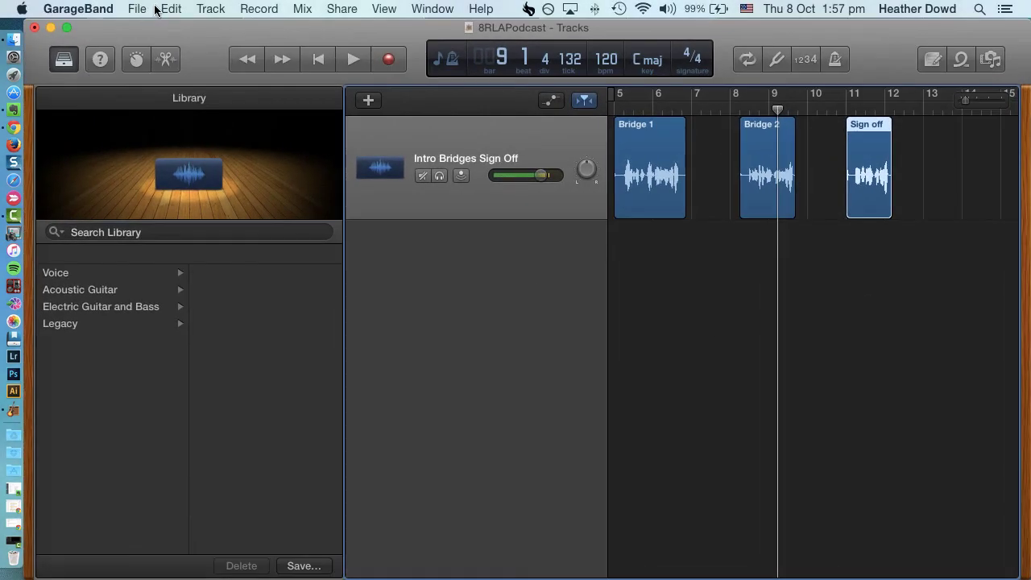
{"action": "left_click", "coordinate": [137, 9]}
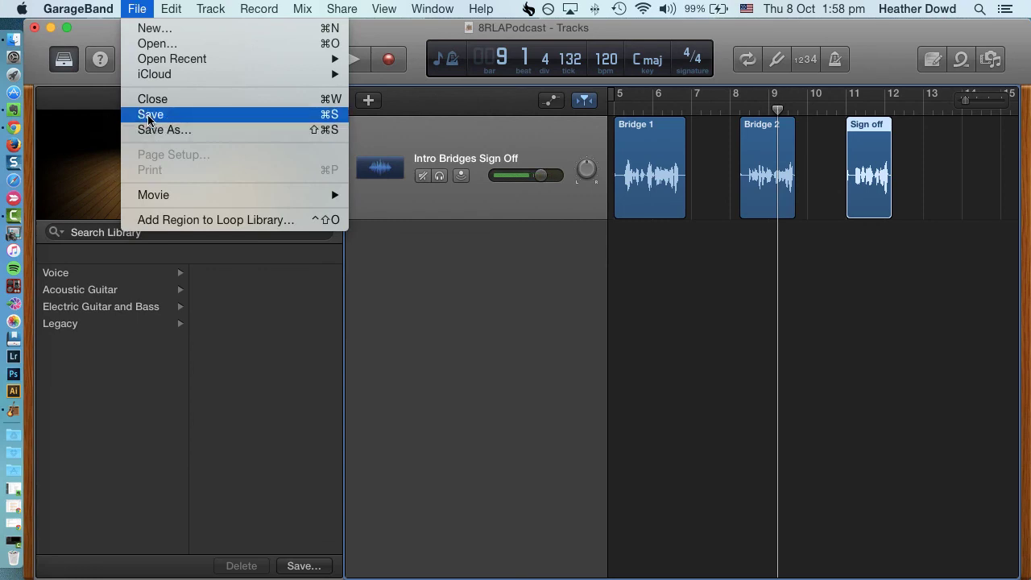